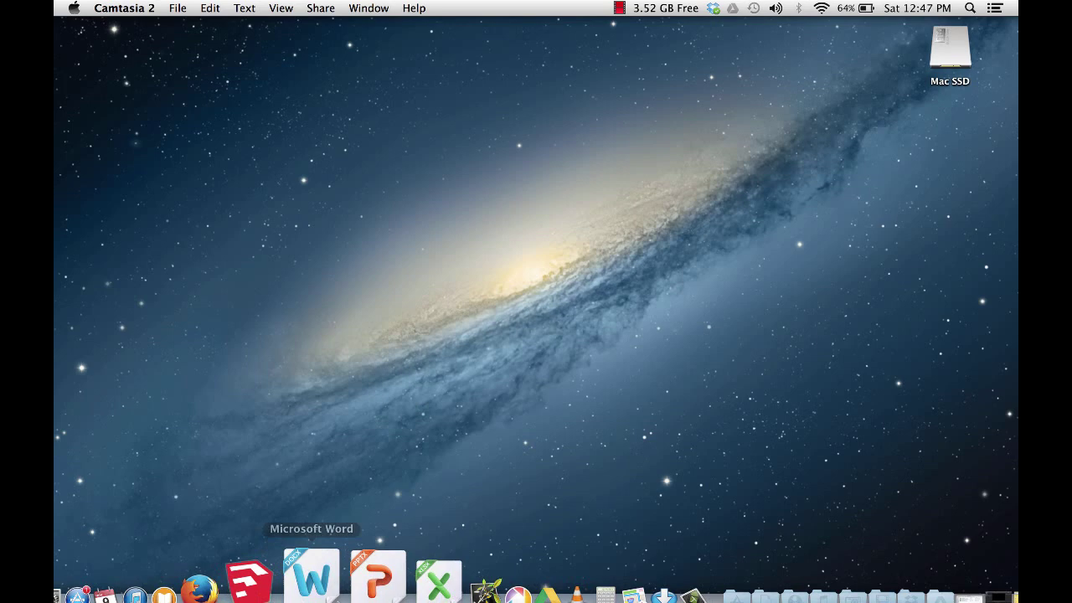
Step: Launch SketchUp Make and open the recently used initials model from Documents
click(296, 576)
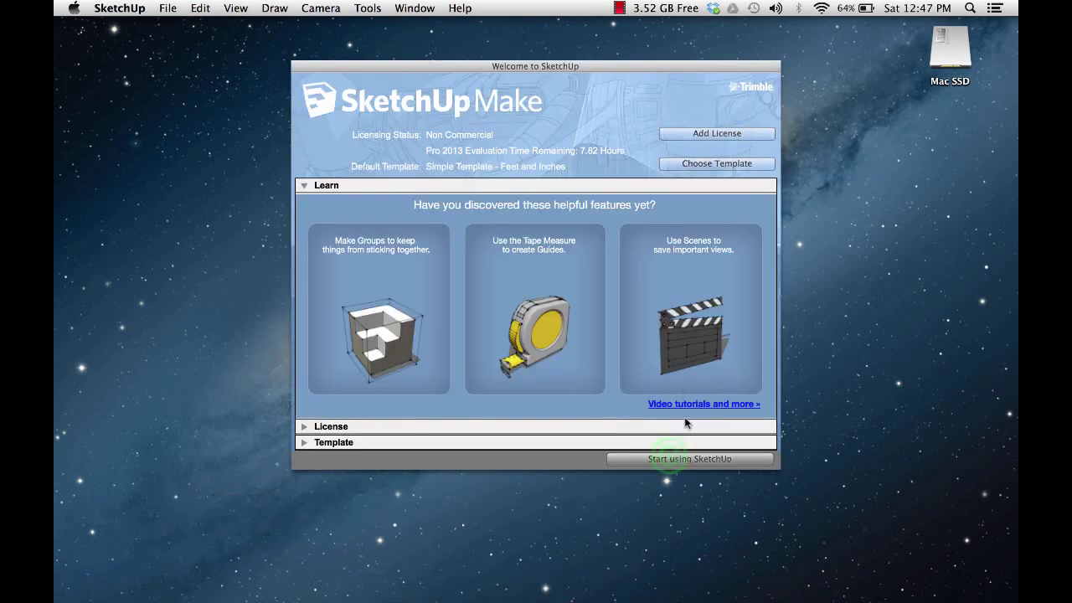
click(674, 459)
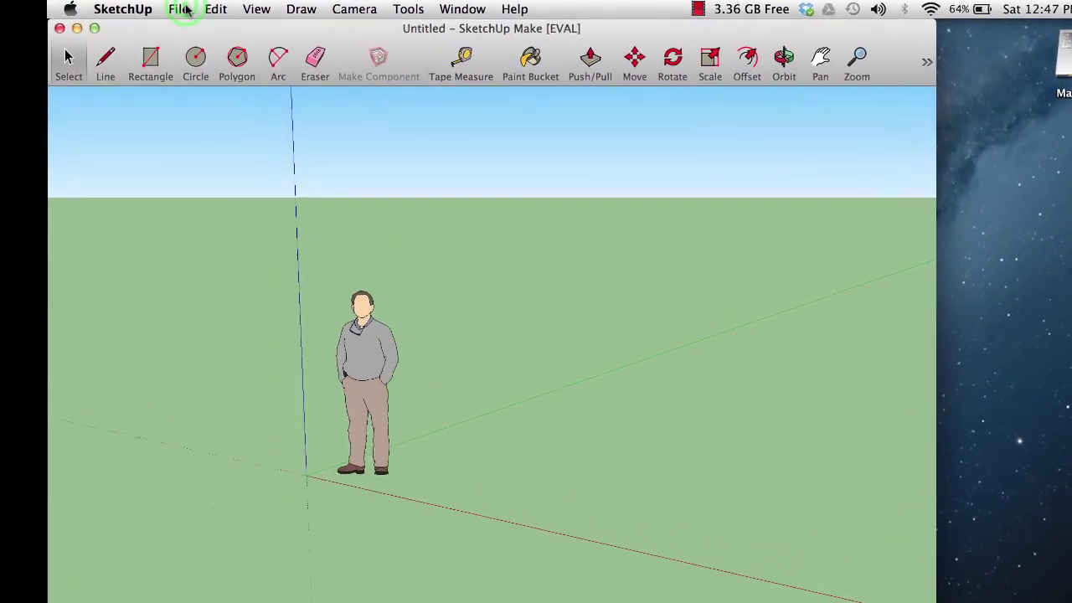
click(178, 9)
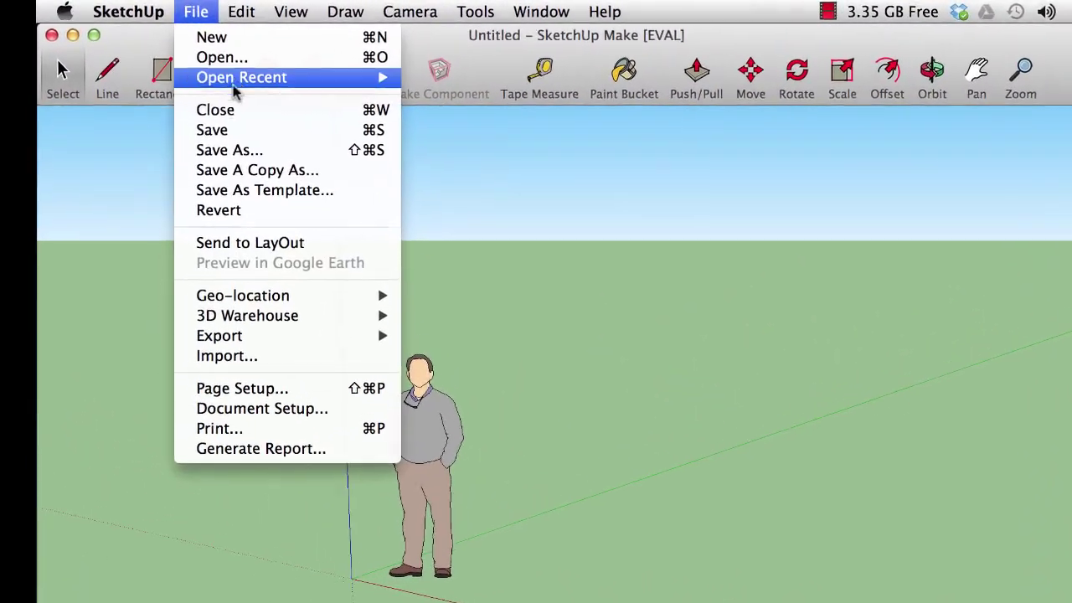
mouse_move(228, 73)
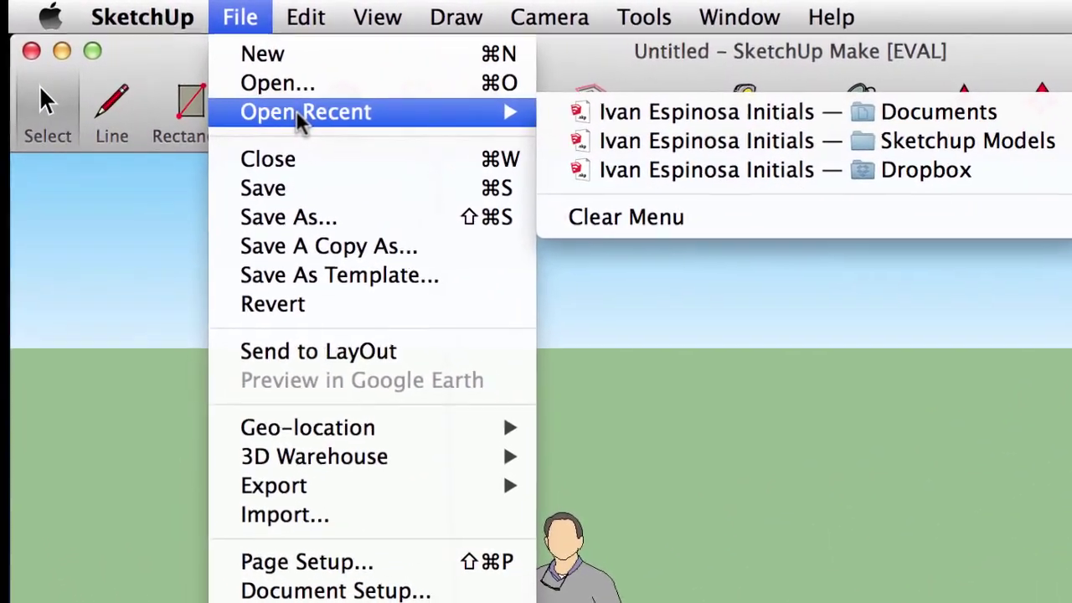
click(750, 119)
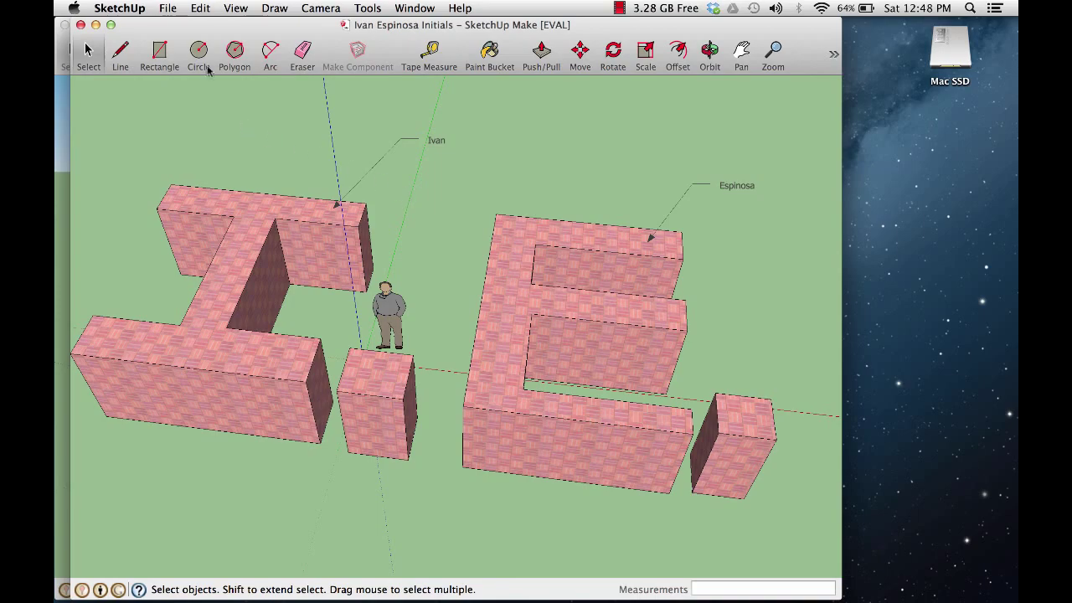
Step: Save the initials model into a new Desktop folder named 'SketchUp Models'
click(167, 9)
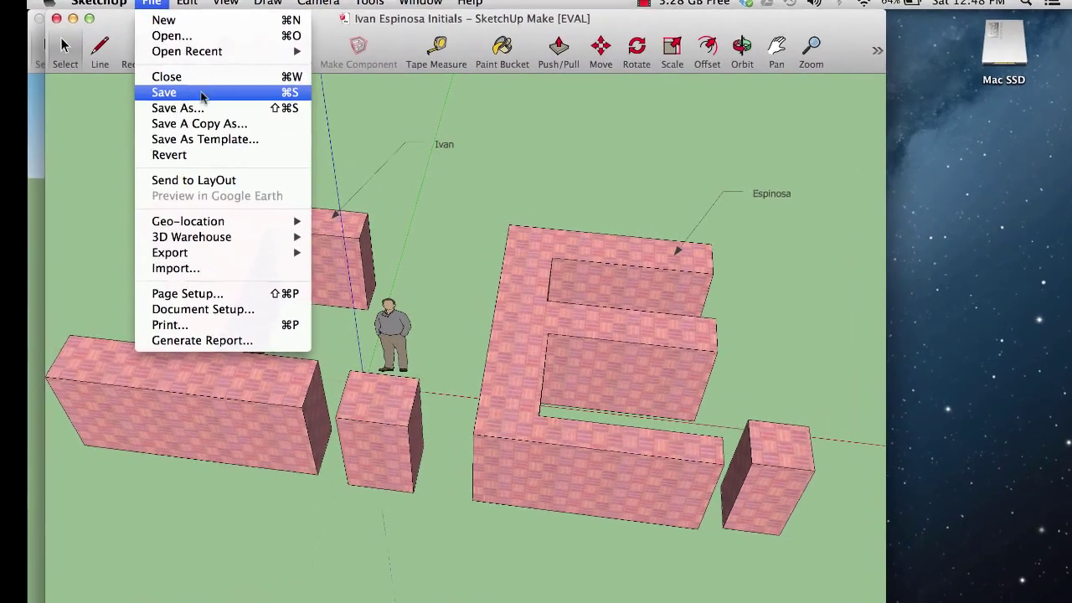
click(213, 111)
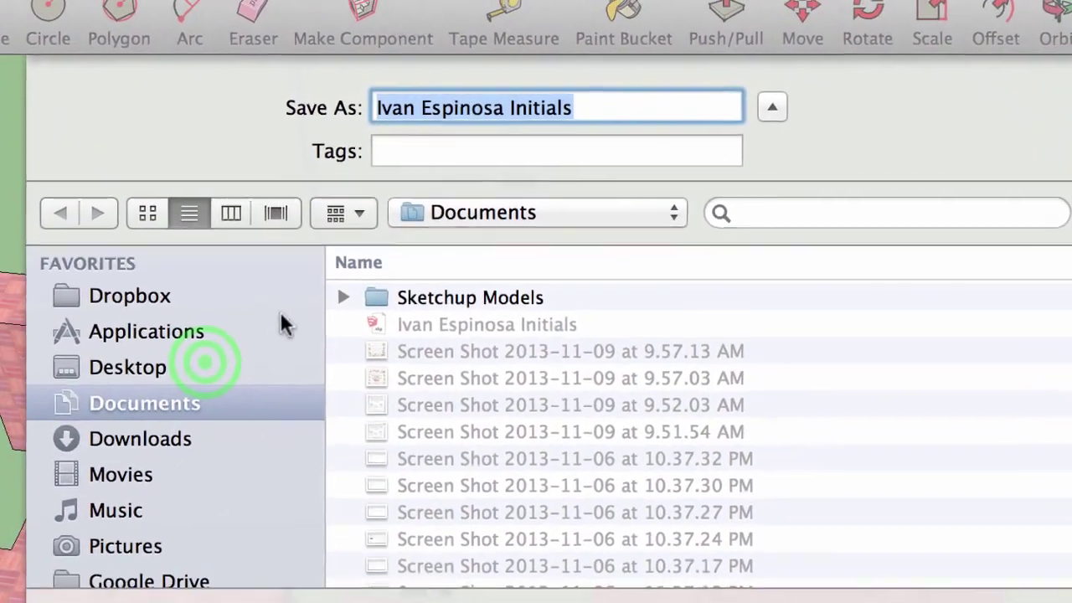
click(217, 392)
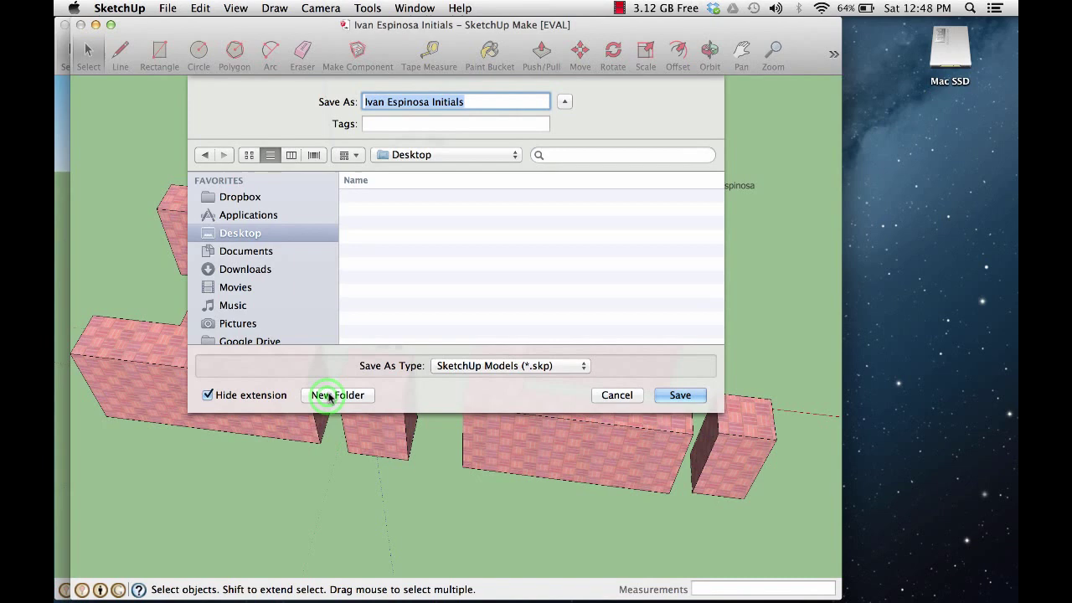
click(325, 432)
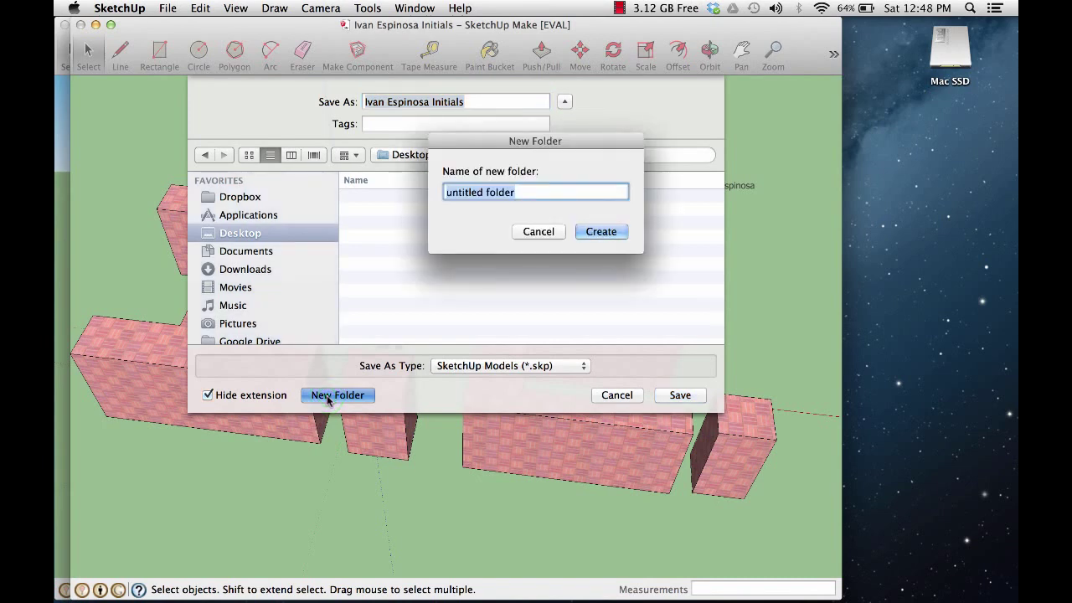
text(Sketch)
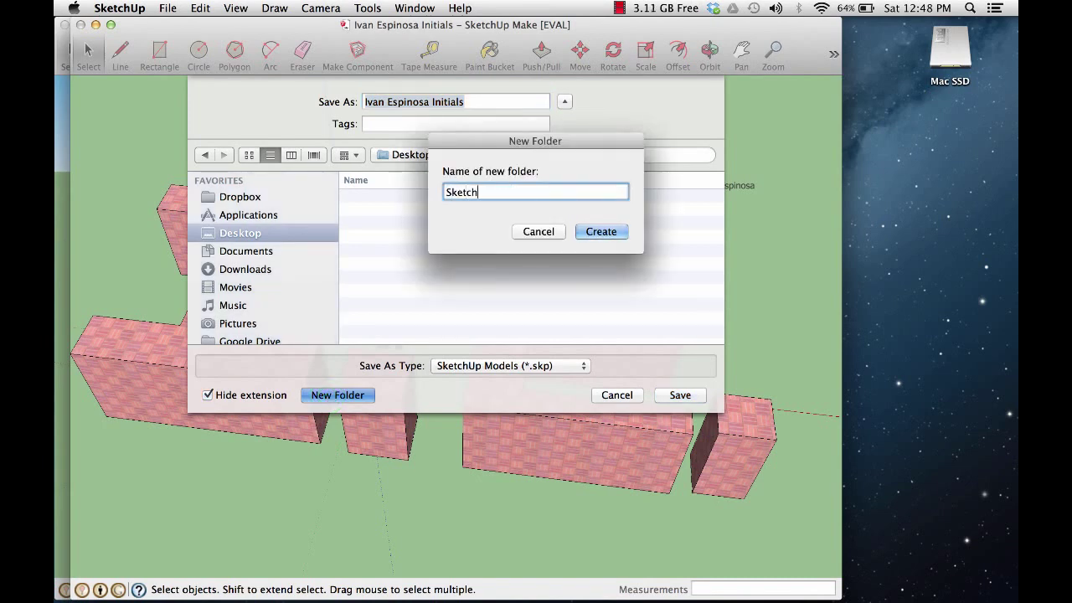
text(Up Models)
click(600, 237)
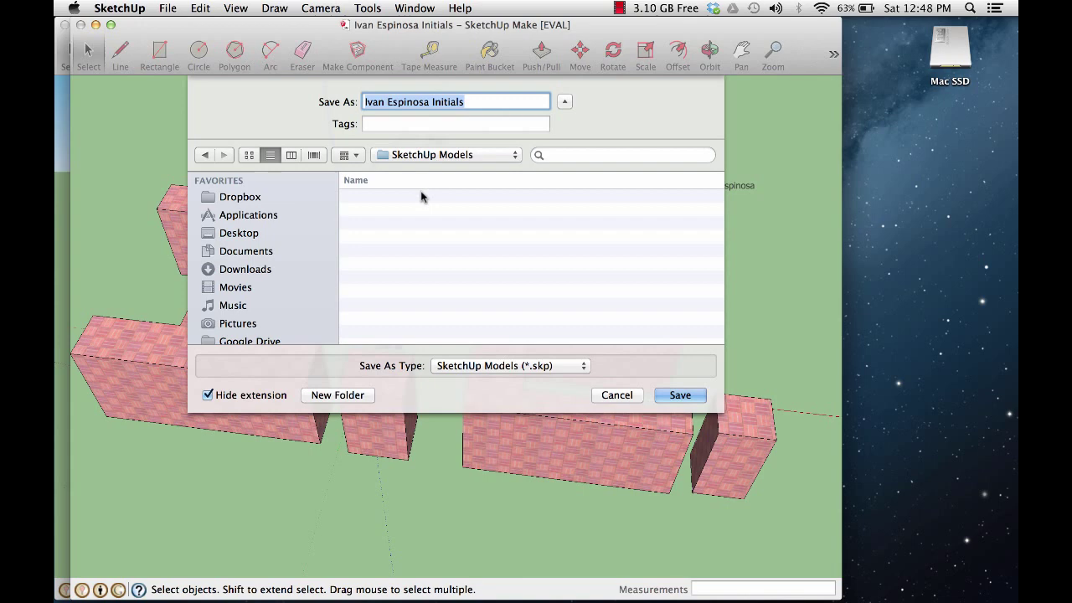
click(681, 395)
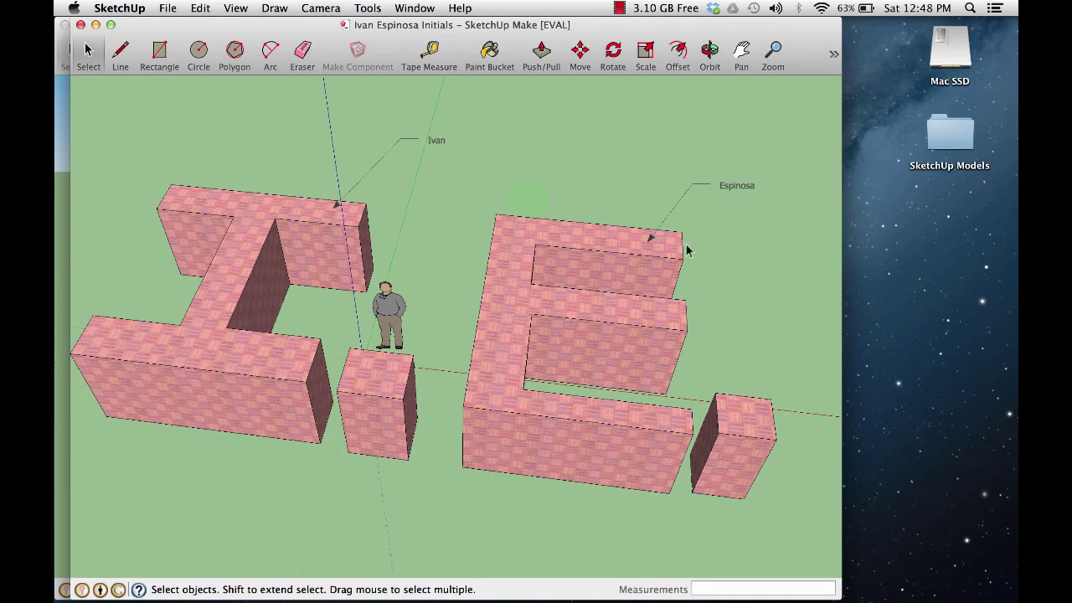
Step: Close both SketchUp model windows and quit SketchUp
click(530, 201)
click(81, 26)
click(67, 26)
click(119, 8)
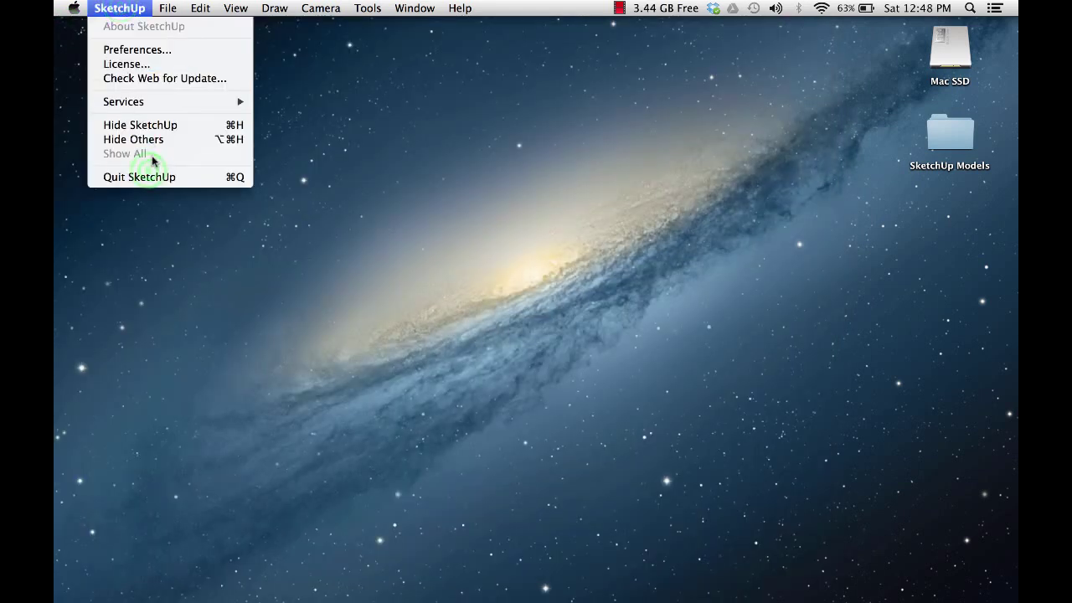
click(149, 175)
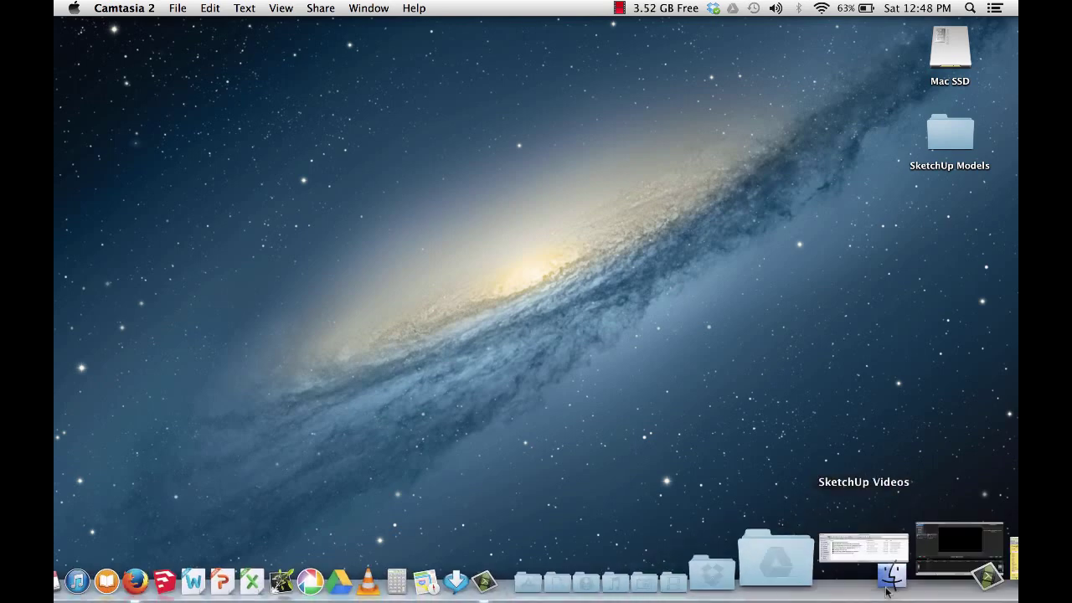
Step: Return to Gmail, start a new message and address it to the suggested contact
click(948, 570)
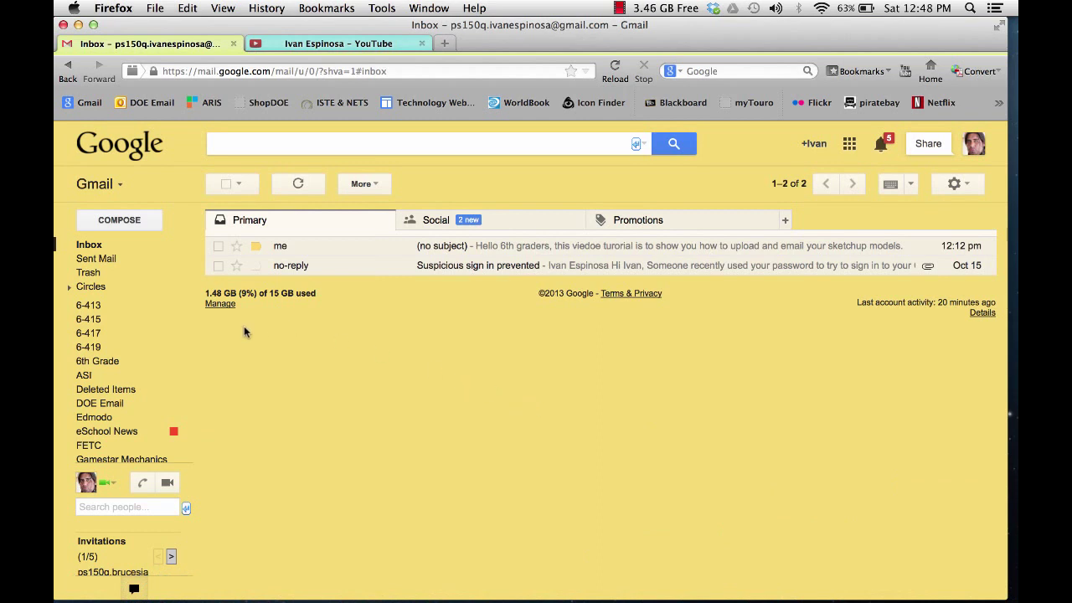
click(138, 222)
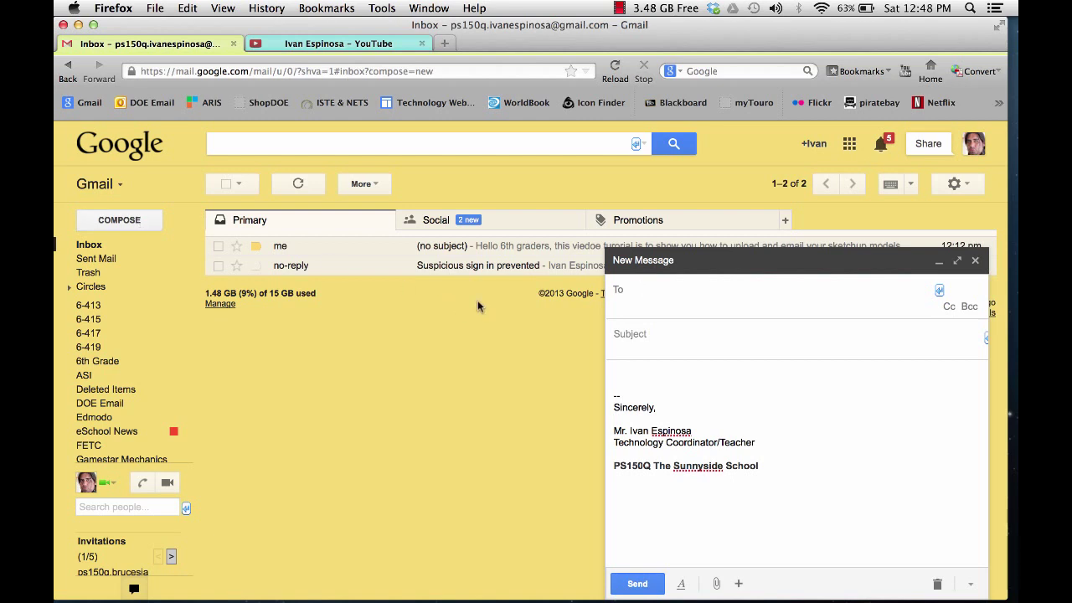
text(ivan)
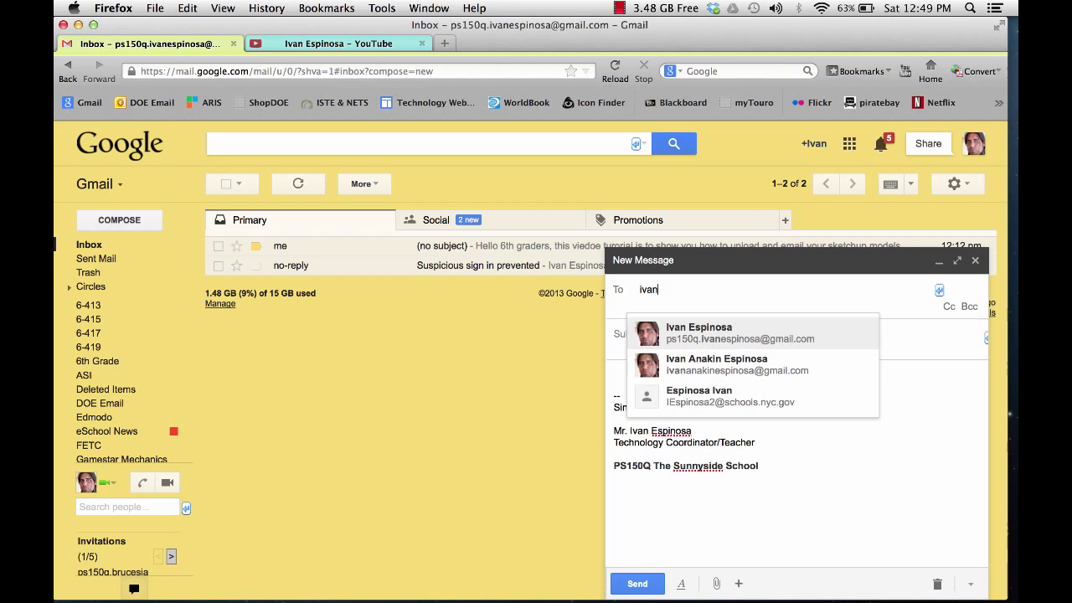
click(678, 332)
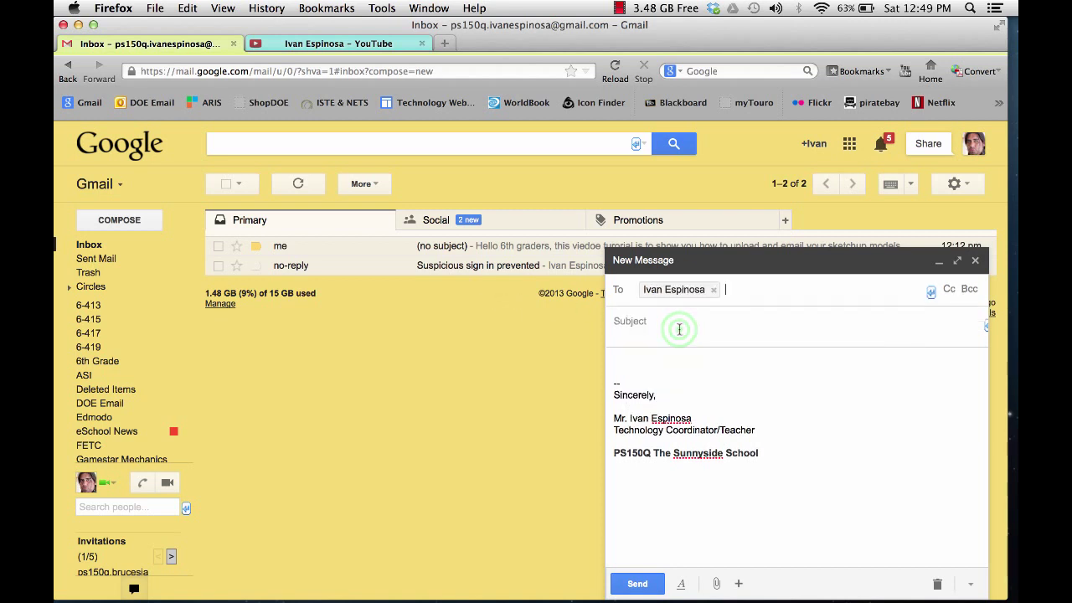
click(679, 329)
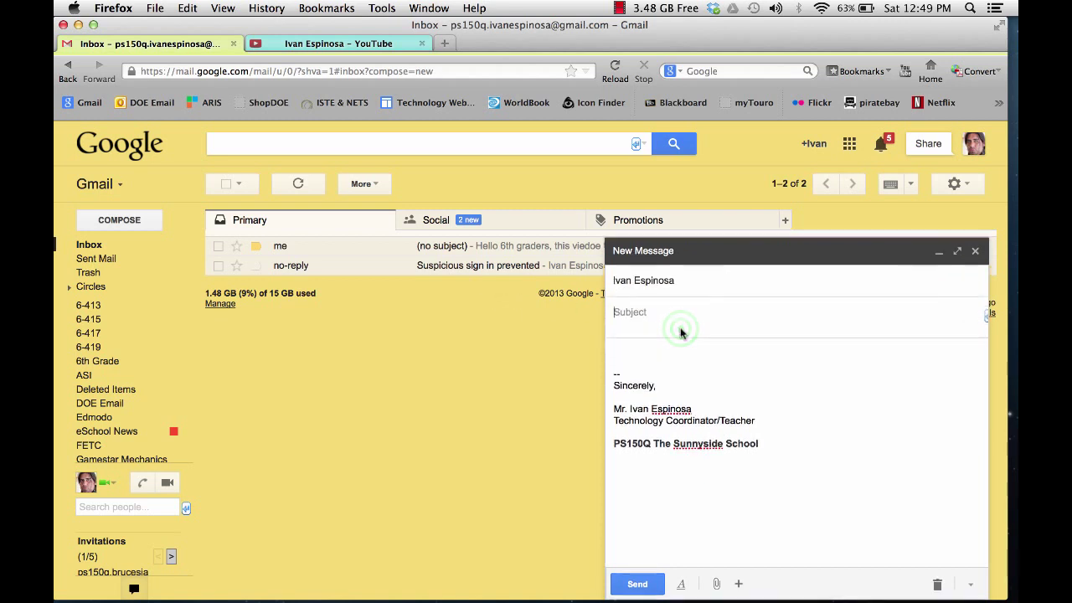
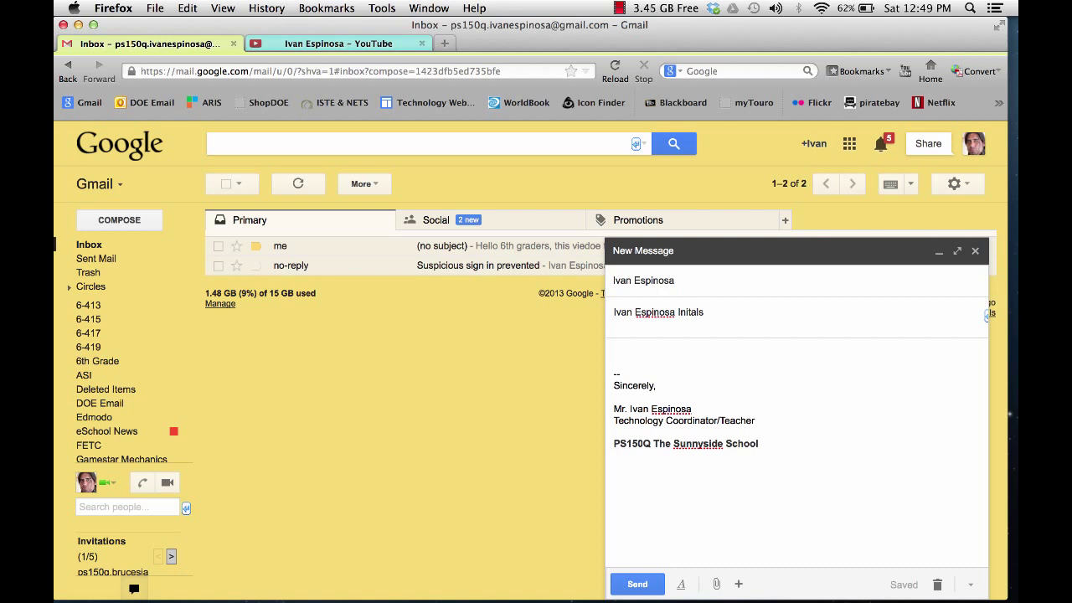
Step: Give the message an initials subject line and the body 'hi this my model'
click(695, 362)
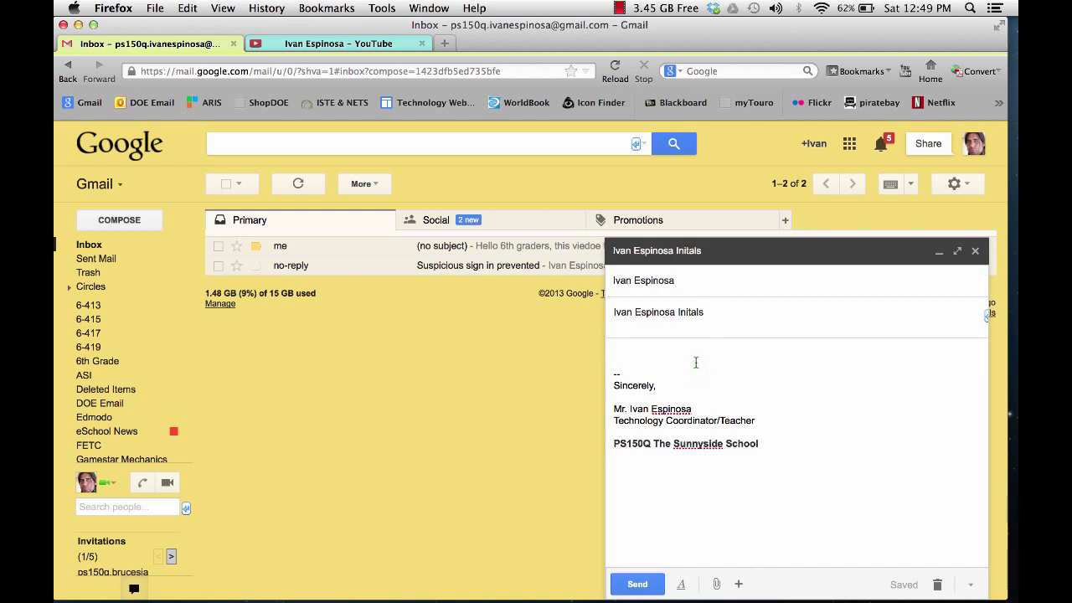
text(hi this my model)
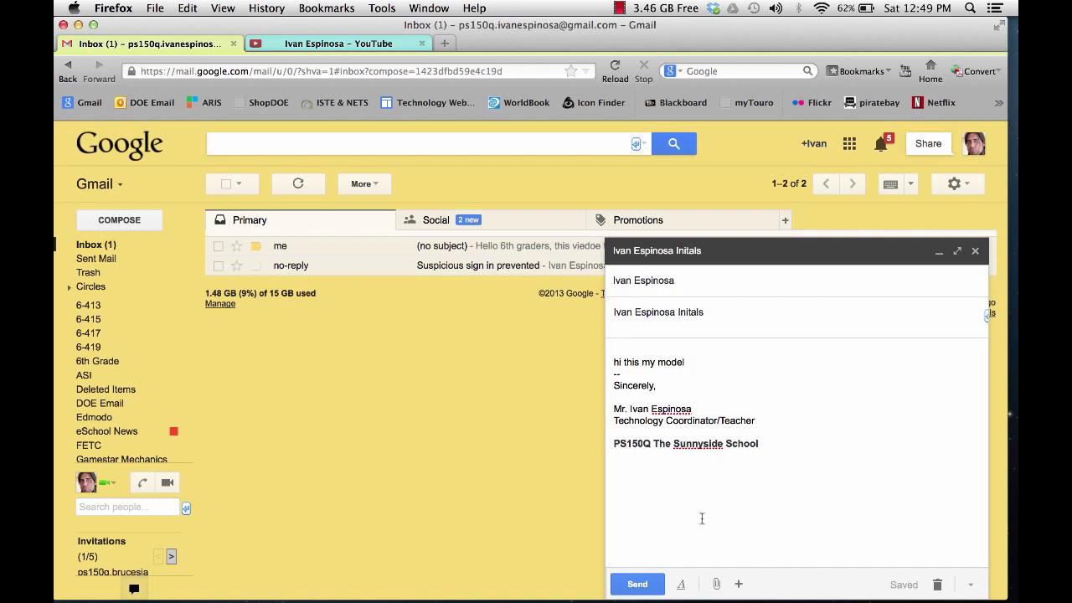
mouse_move(714, 583)
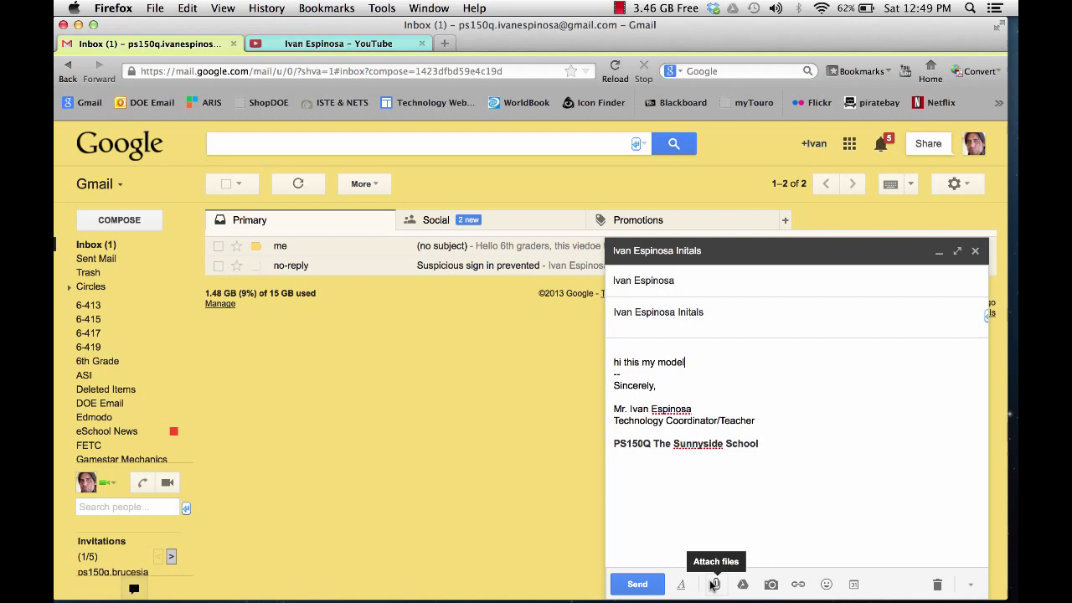
Step: Attach the initials .skp file from Desktop > SketchUp Models to the draft
click(716, 585)
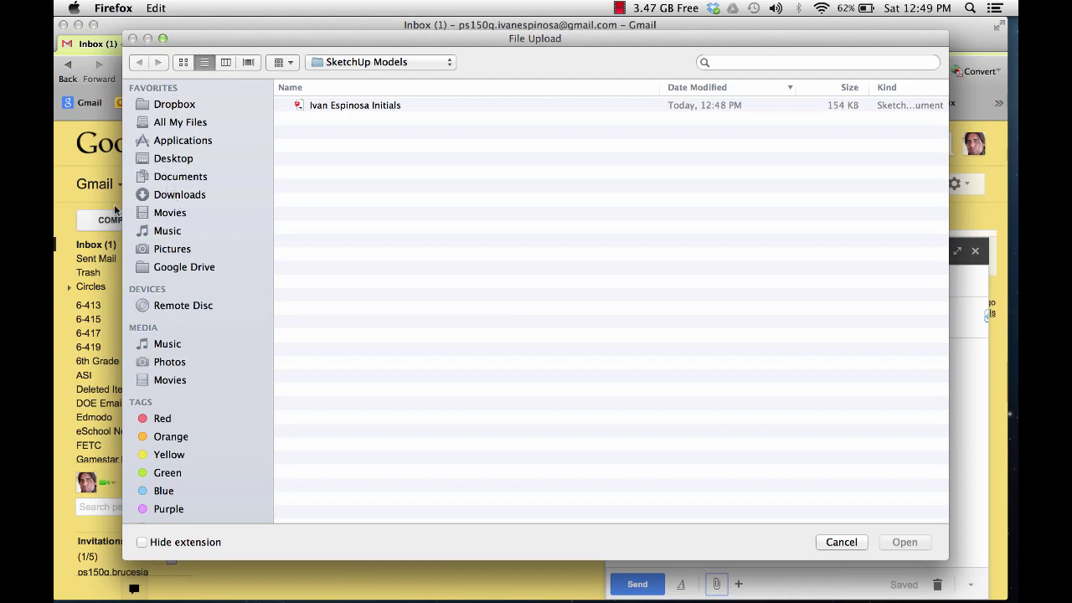
click(176, 159)
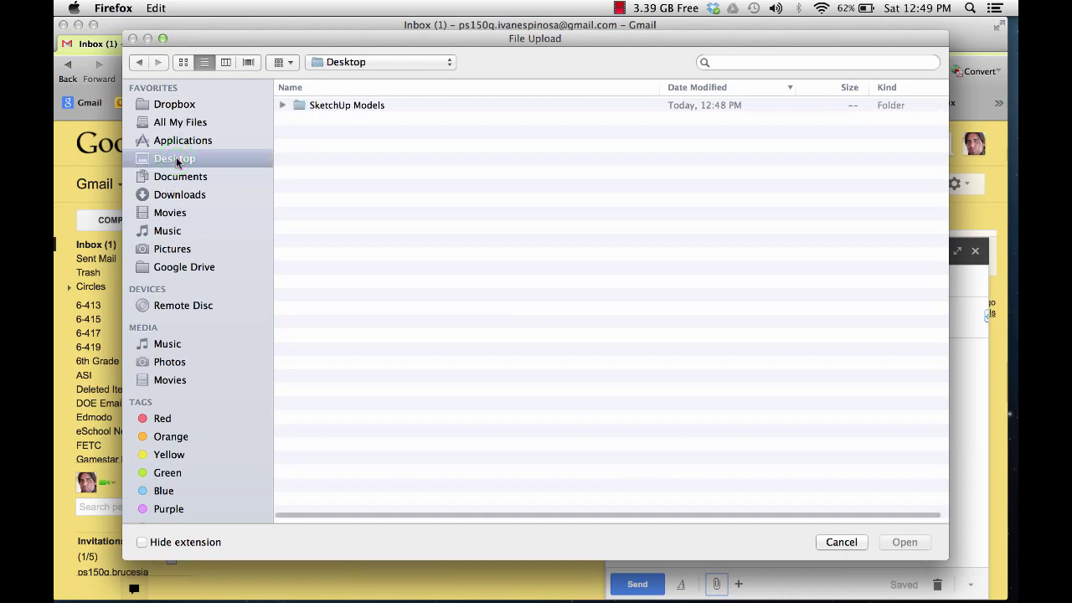
click(326, 102)
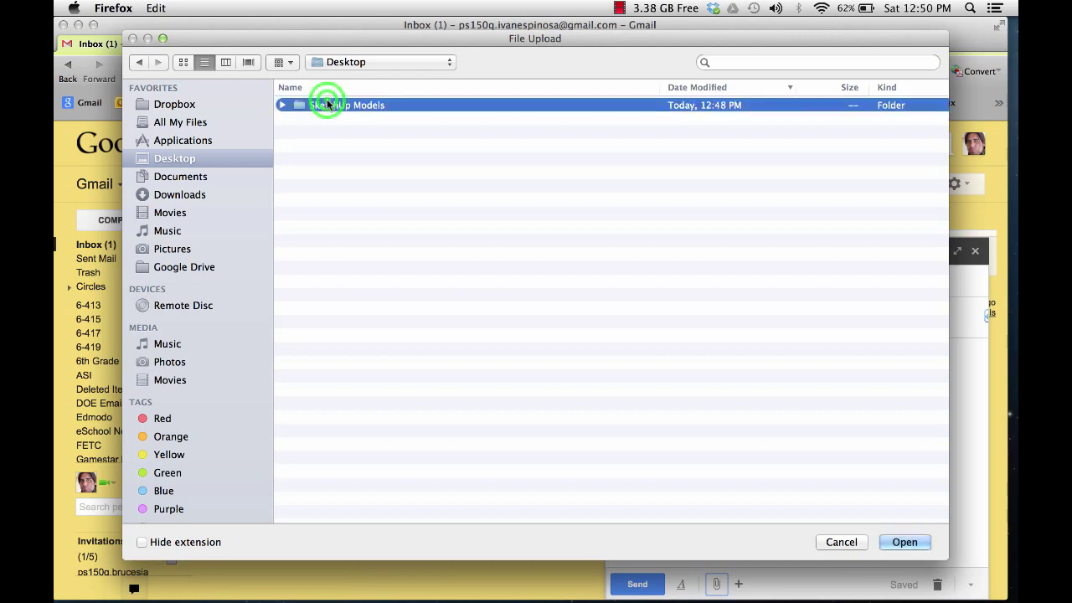
click(326, 102)
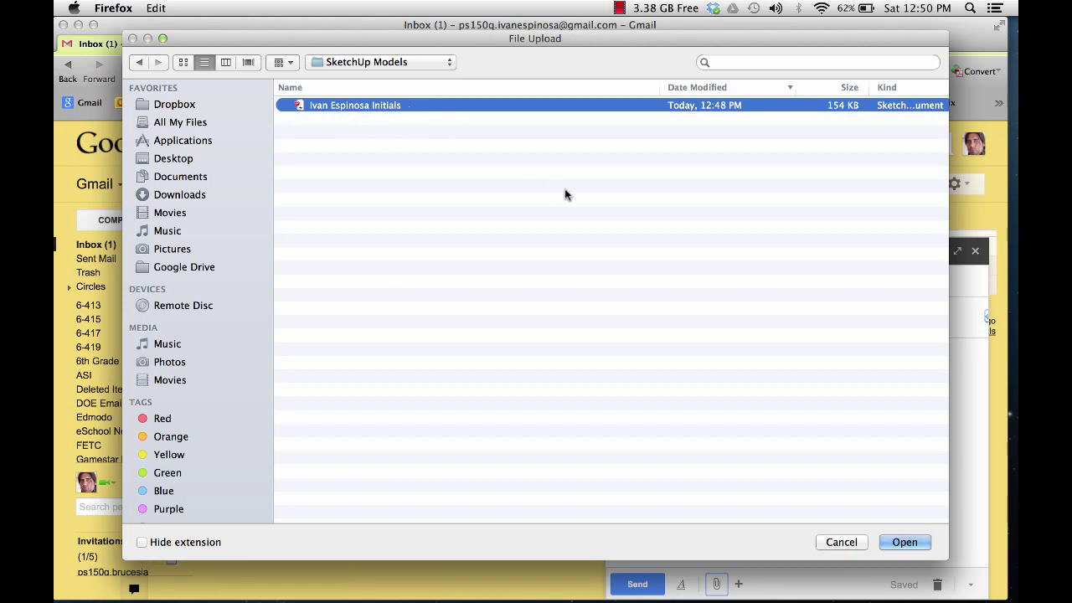
click(908, 542)
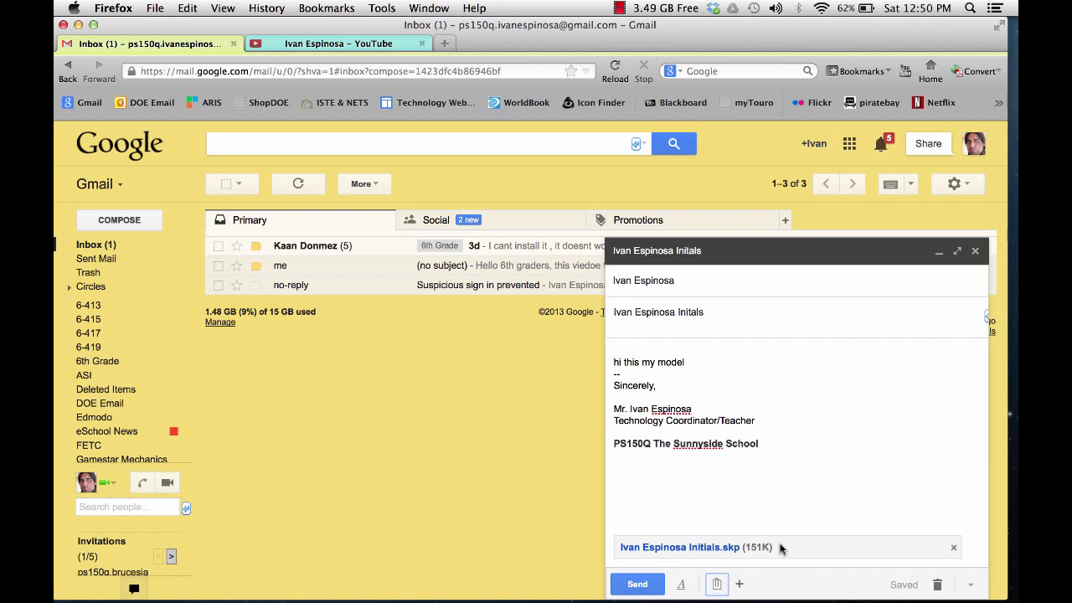
Step: Send the email with the initials model attached
click(628, 586)
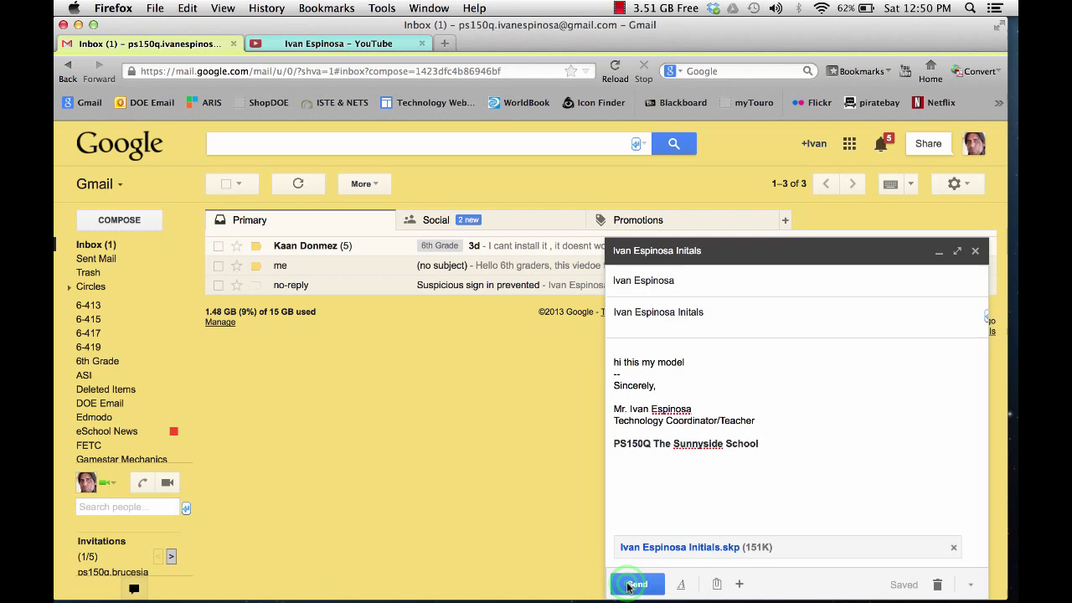